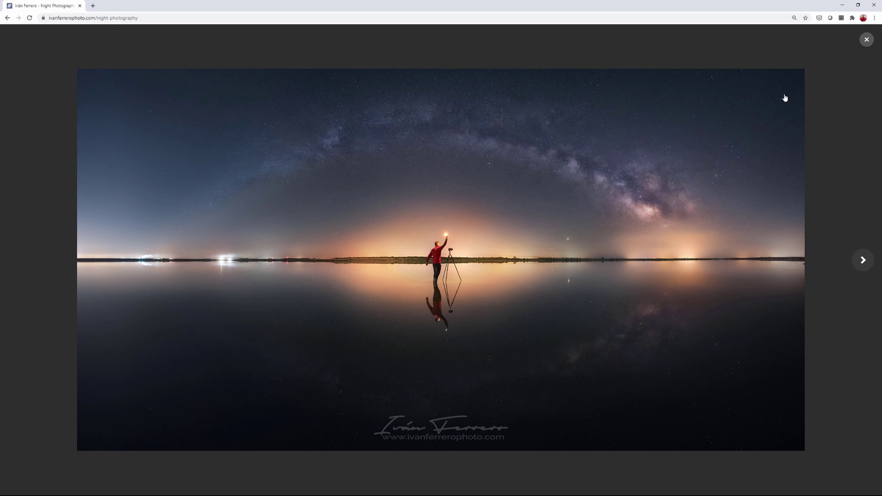
Browse the night photography gallery, closing the open photo and enlarging the bell tower and windmill Milky Way images.
left_click(858, 43)
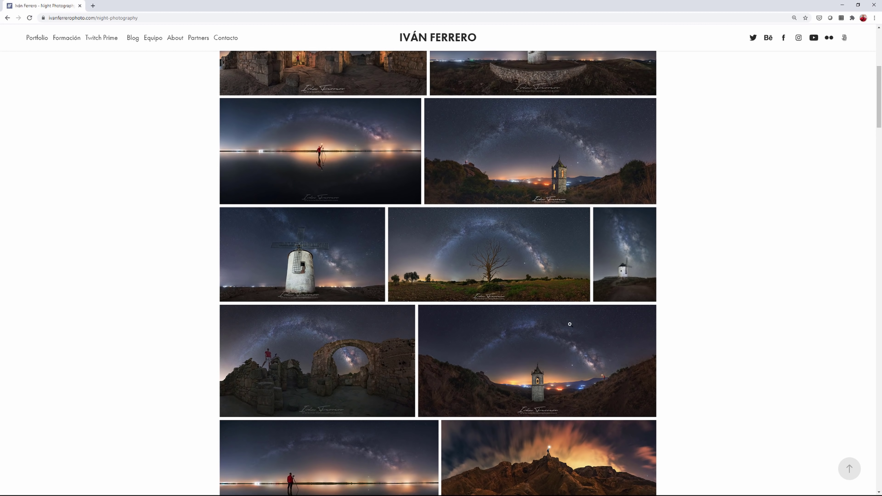
left_click(554, 349)
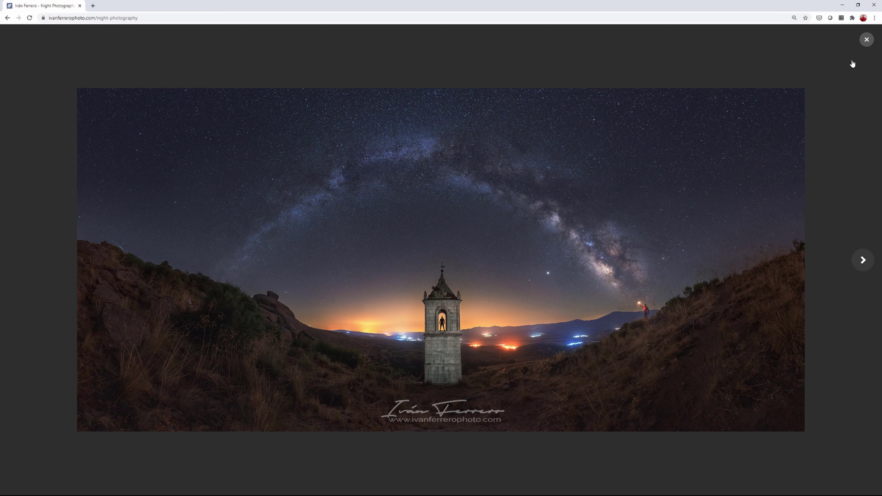
left_click(866, 39)
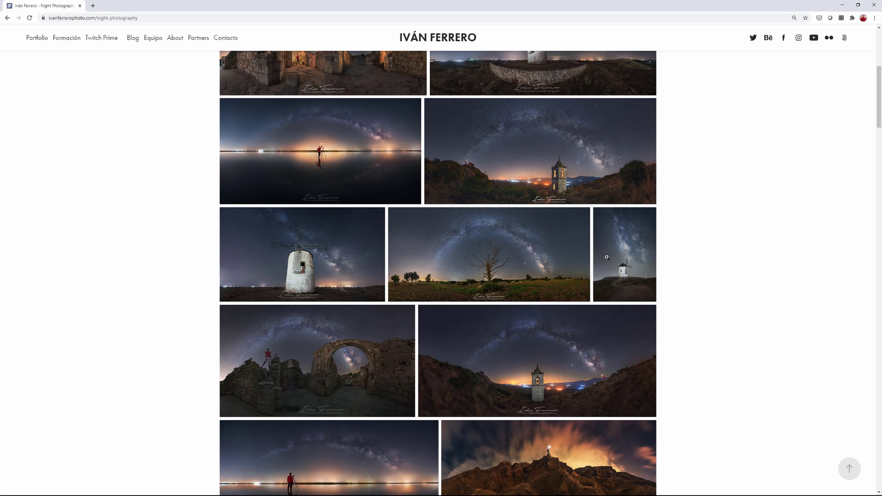
left_click(615, 259)
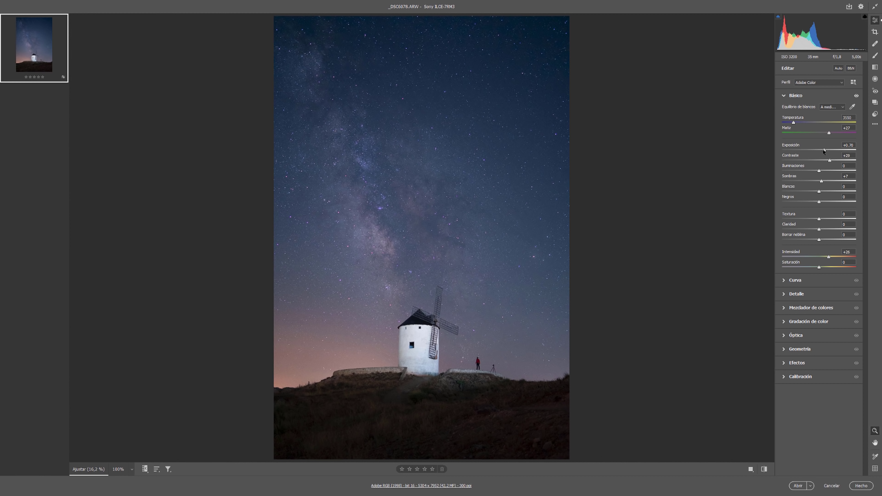
Fine-tune the raw windmill photo's exposure, raise its Intensidad (vibrance), and open it in Photoshop.
left_click_drag(824, 152, 825, 151)
mouse_move(828, 257)
left_mouse_down()
mouse_move(820, 259)
mouse_move(834, 258)
left_mouse_up()
left_click(798, 486)
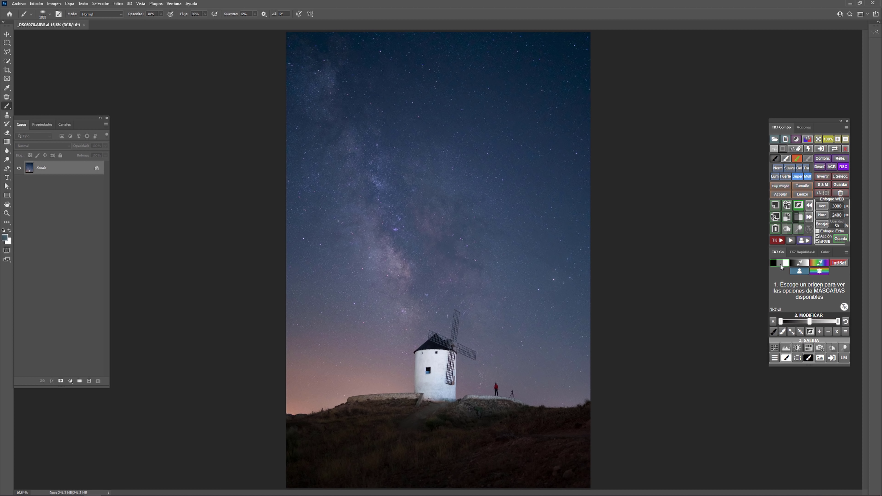
Preview the photo's Luces (lights) luminosity masks 1, 2 and 3 in TK7 and discard the mask preview.
left_click(781, 264)
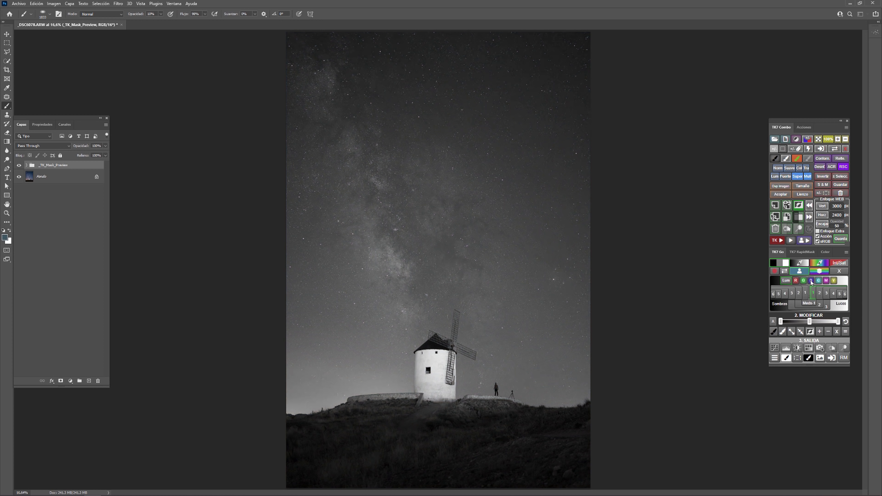
left_click(819, 294)
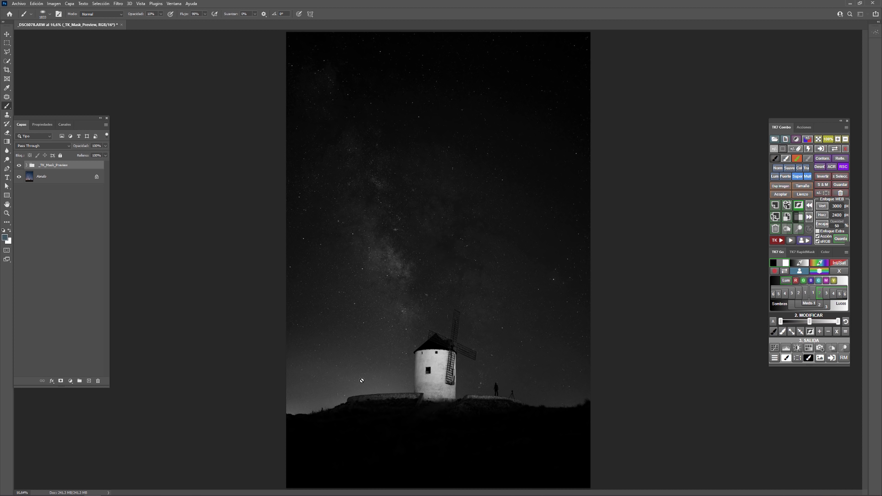
left_click(827, 294)
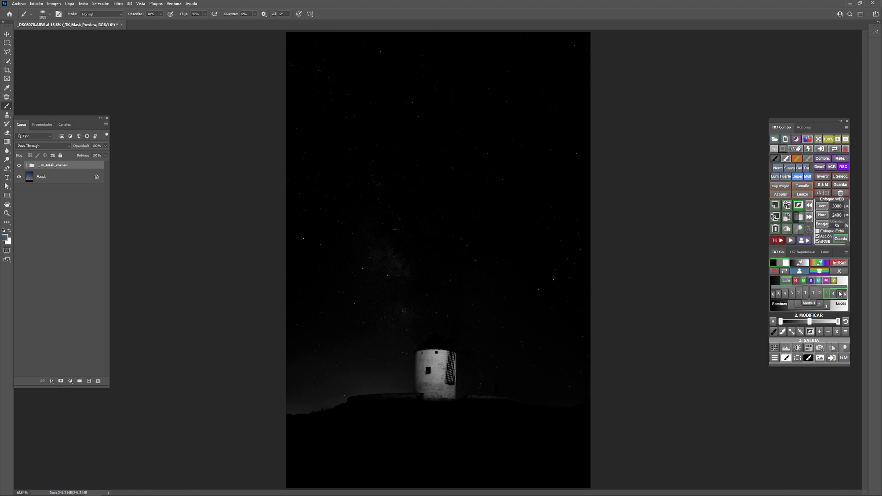
left_click(840, 271)
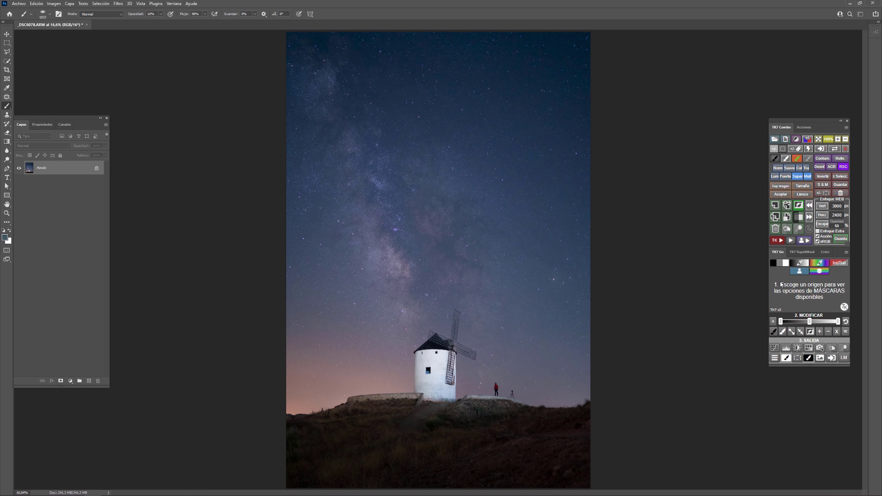
Build a TK7 colour mask from the orange horizon glow, sampling the colour #776361 beside the windmill.
left_click(821, 264)
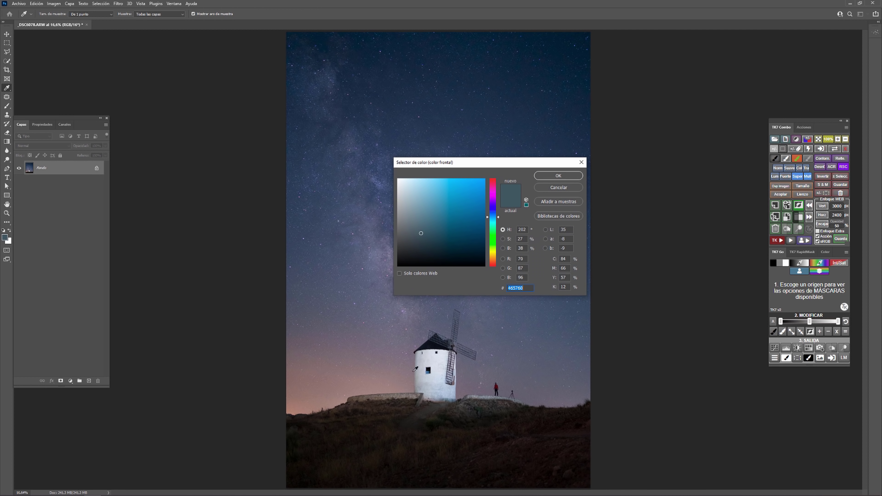
left_click(332, 385)
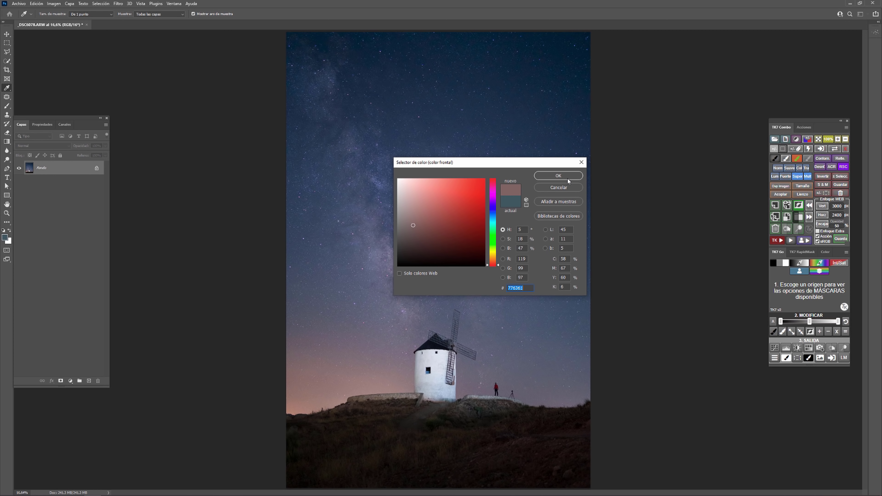
left_click(558, 176)
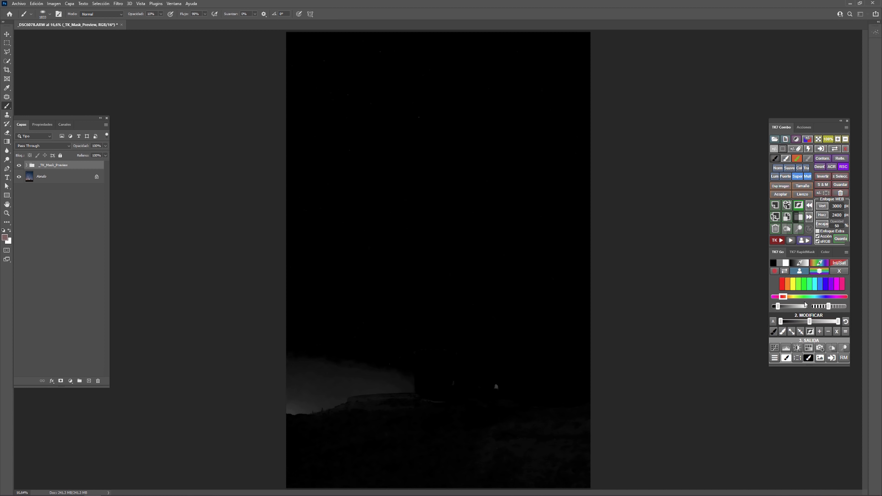
Adjust the colour mask's hue and tighten its levels around the horizon glow, and discard the mask.
left_click_drag(789, 301, 781, 300)
mouse_move(782, 321)
left_mouse_down()
mouse_move(802, 324)
mouse_move(783, 321)
left_mouse_up()
left_click_drag(839, 321, 823, 321)
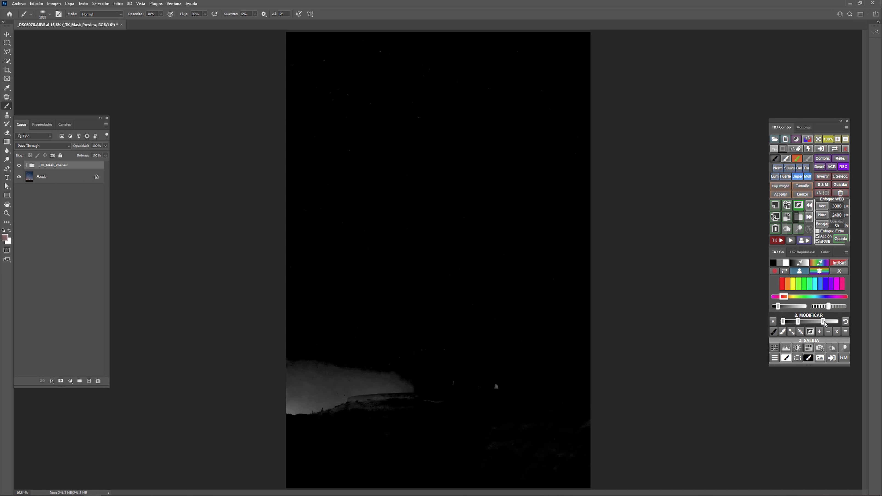
left_click(841, 272)
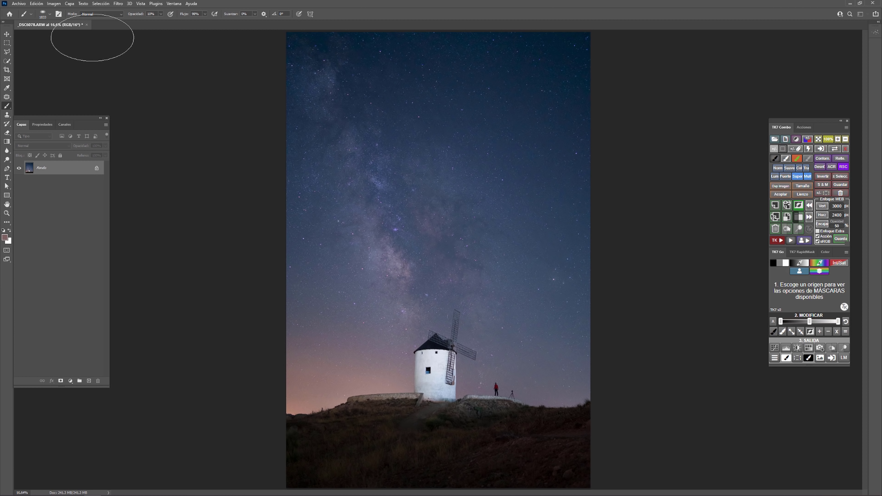
Sample the orange horizon glow with Gama de colores (Color Range) and set the tolerance to 55.
left_click(107, 7)
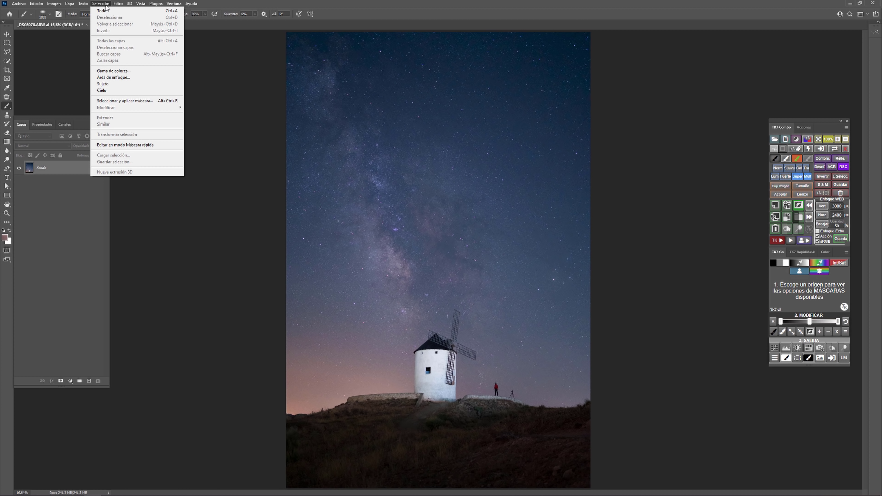
left_click(115, 72)
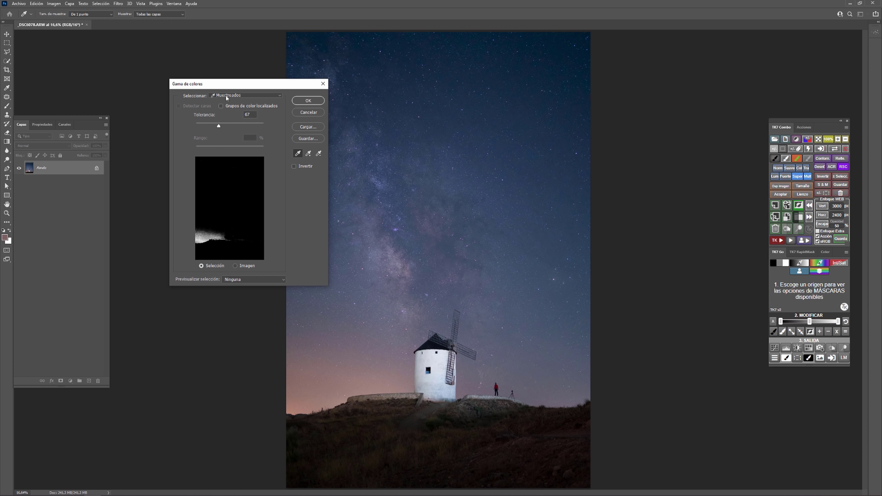
left_click(335, 377, "shift")
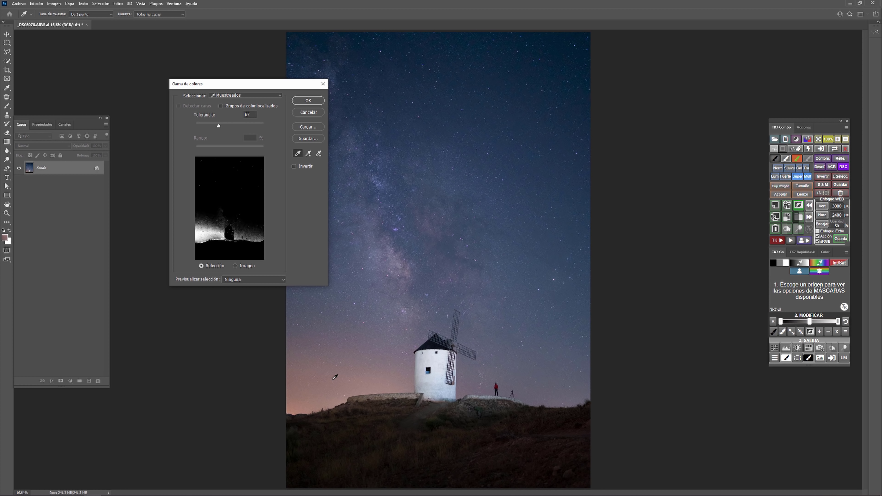
mouse_move(219, 128)
left_mouse_down()
mouse_move(239, 126)
mouse_move(215, 128)
left_mouse_up()
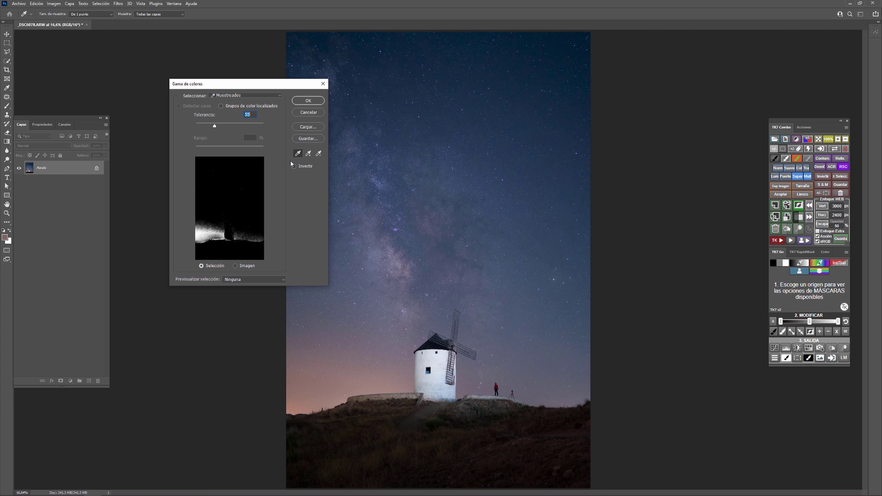
Add two more horizon glow samples to the colour range, create the selection and hide its outline.
left_click(308, 156)
left_click(348, 388)
left_click(369, 379)
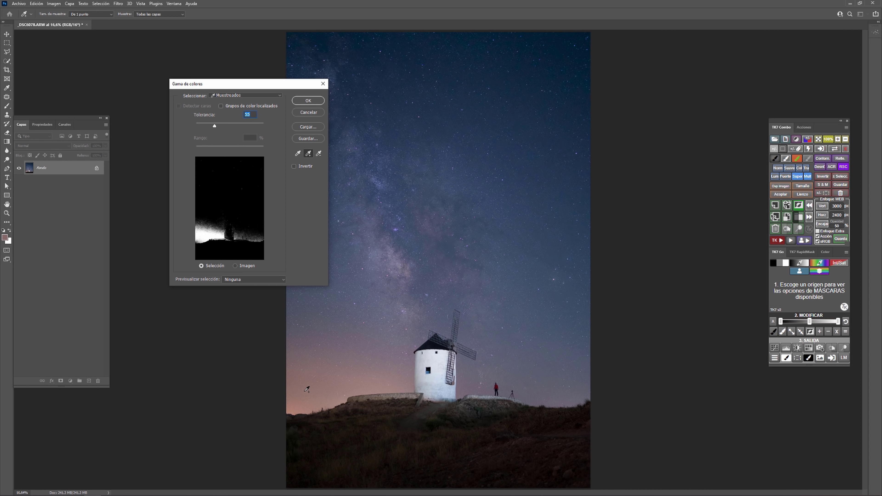
left_click(307, 100)
key("b")
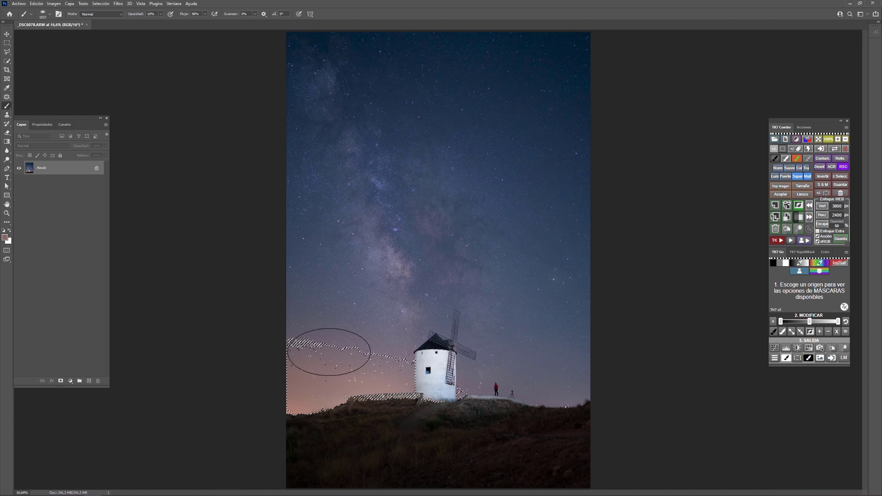
key("ctrl+h")
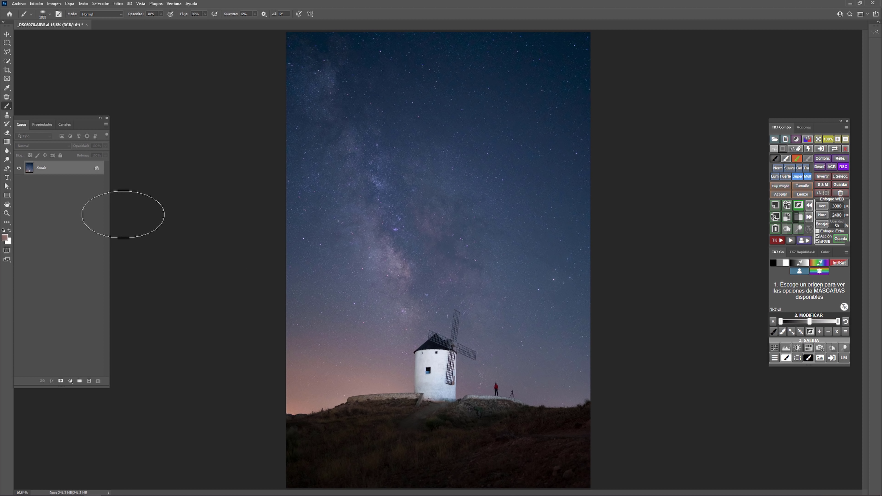
Begin selecting the orange glow above the horizon beside the windmill with the Quick Selection tool.
left_click(6, 62)
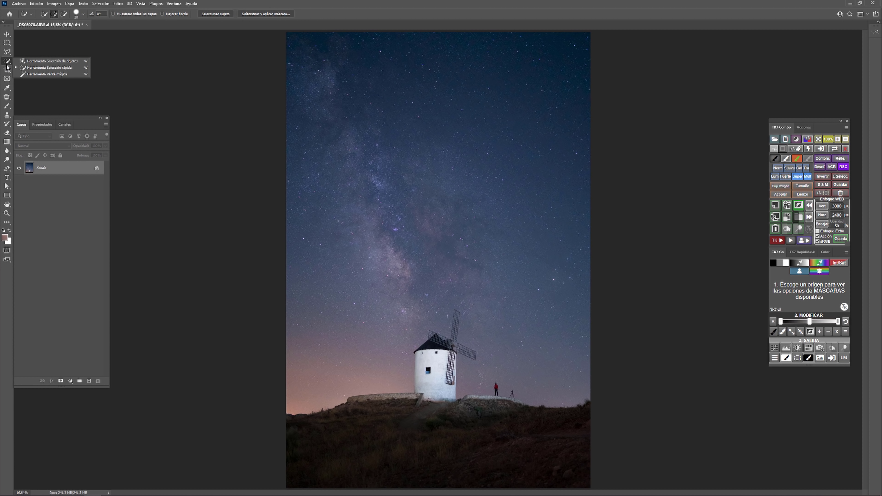
left_click(31, 68)
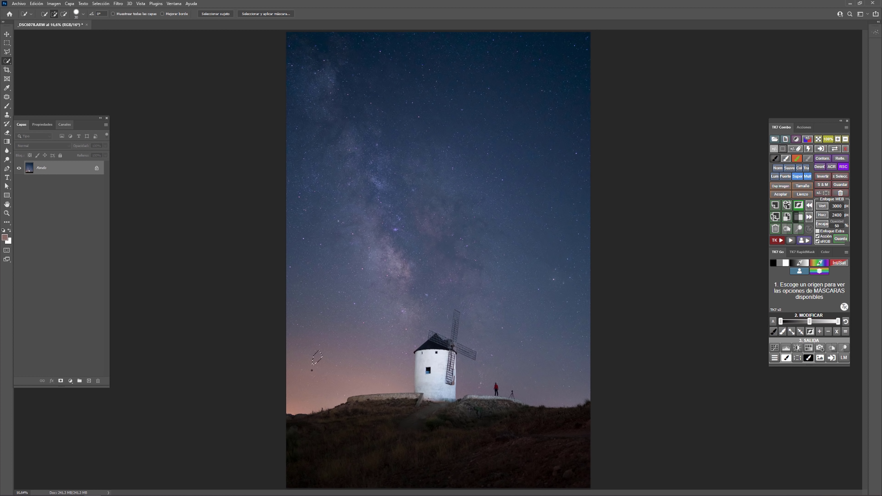